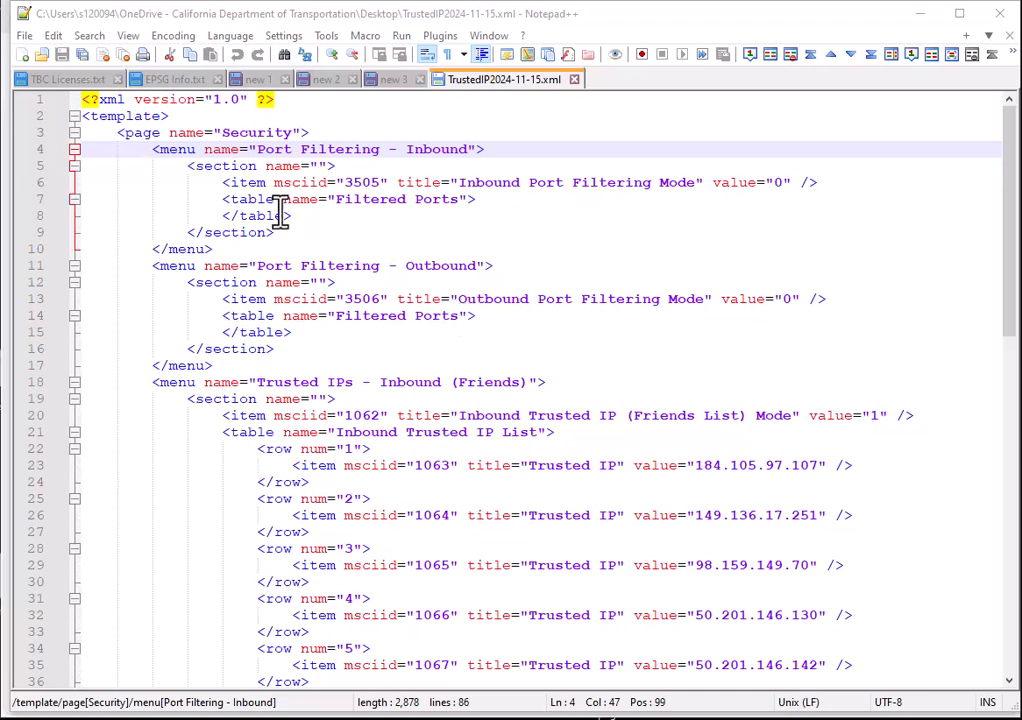
Review the port filtering, inbound trusted IP, IP range and MAC filtering entries in TrustedIP2024-11-15.xml.
{"action": "scroll", "coordinate": [454, 455], "scroll_direction": "down", "scroll_amount": 7}
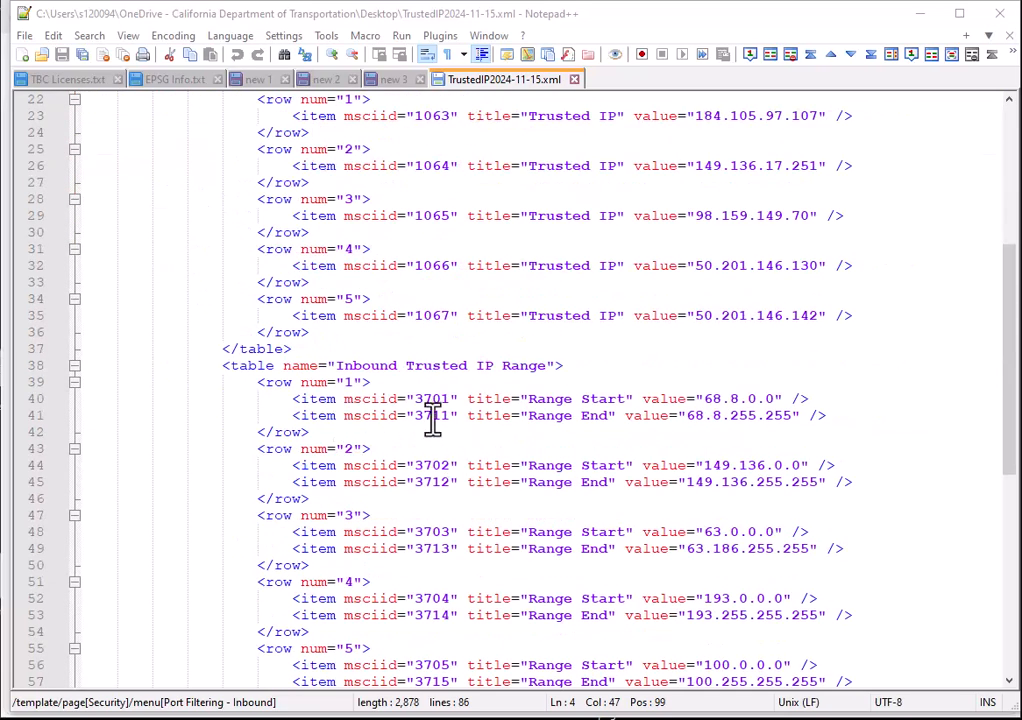
{"action": "scroll", "coordinate": [432, 420], "scroll_direction": "down", "scroll_amount": 7}
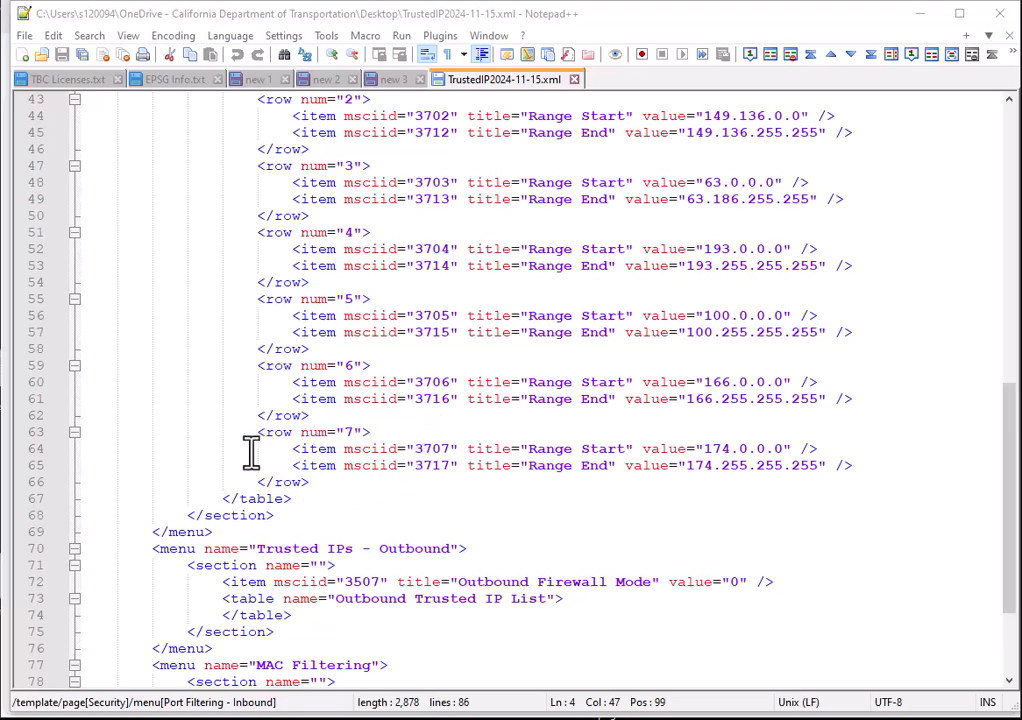
{"action": "left_click_drag", "start_coordinate": [254, 434], "coordinate": [392, 488]}
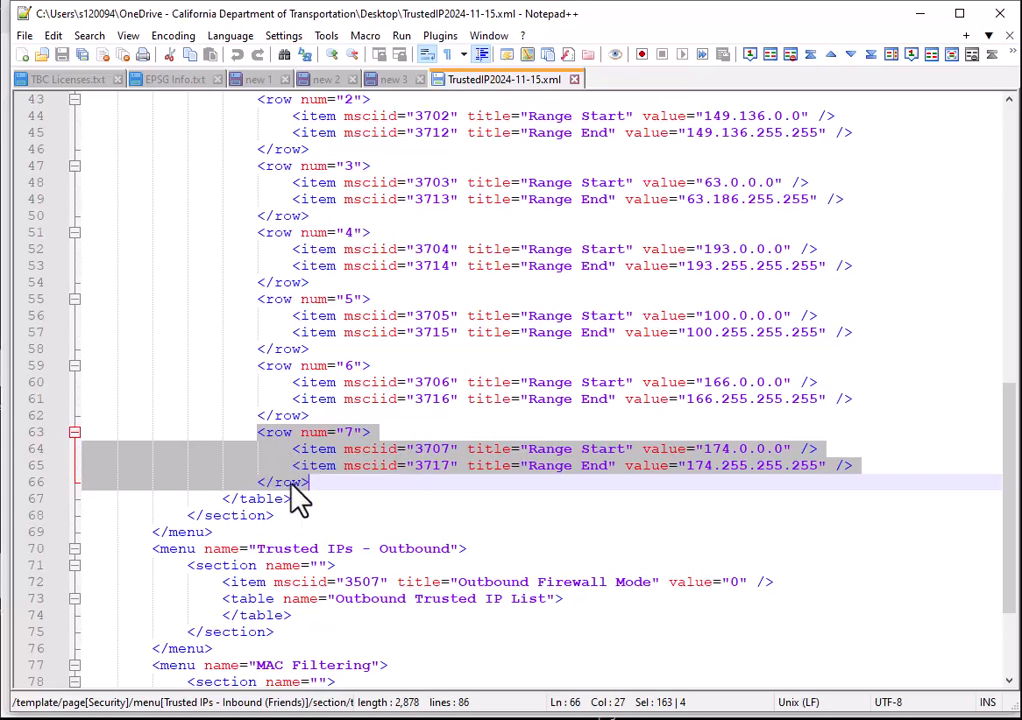
{"action": "left_click", "coordinate": [8, 442]}
{"action": "left_click_drag", "start_coordinate": [3, 448], "coordinate": [3, 483]}
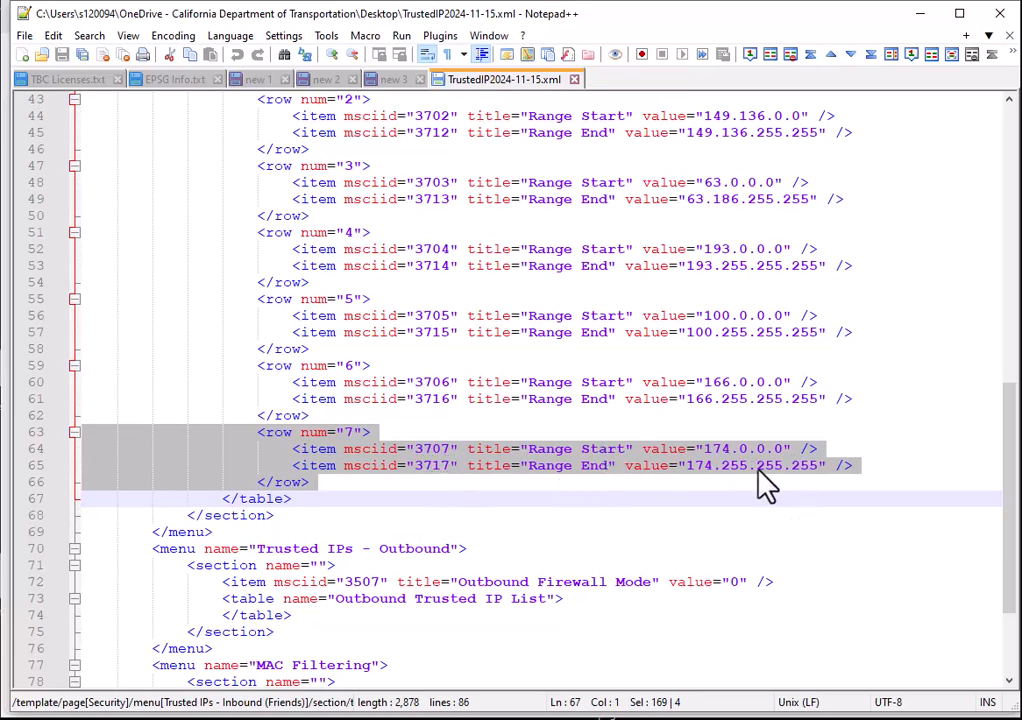
{"action": "left_click", "coordinate": [463, 497]}
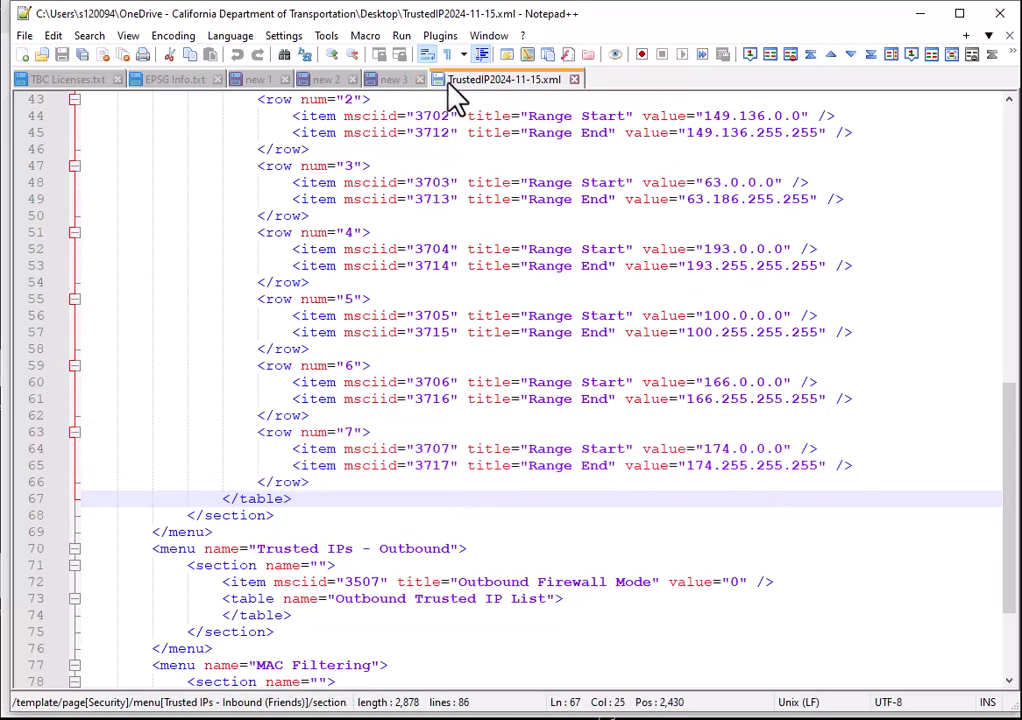
{"action": "scroll", "coordinate": [496, 450], "scroll_direction": "up", "scroll_amount": 7}
{"action": "scroll", "coordinate": [496, 450], "scroll_direction": "up", "scroll_amount": 7}
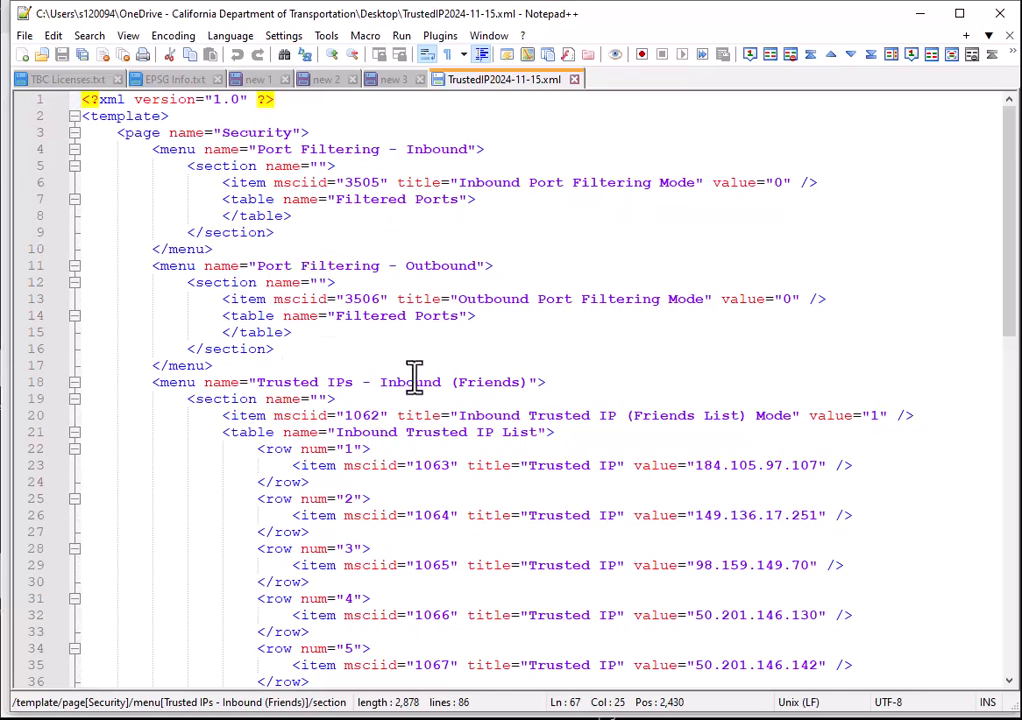
{"action": "scroll", "coordinate": [550, 593], "scroll_direction": "down", "scroll_amount": 17}
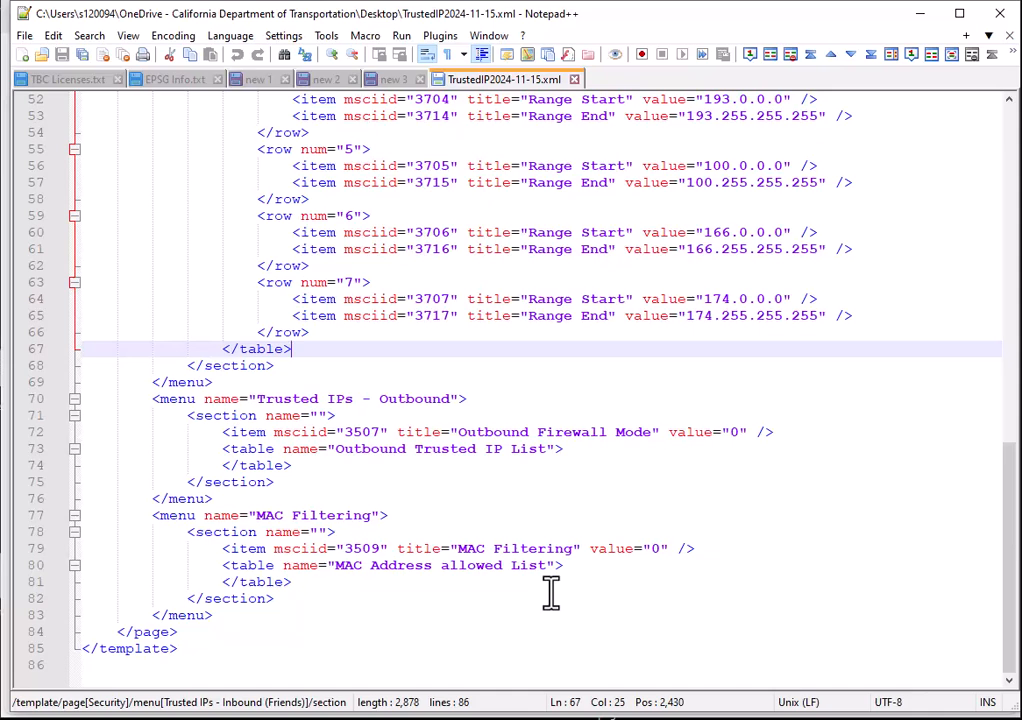
Close the TrustedIP2024-11-15.xml file, and switch to Microsoft Edge to open the bookmarked OBRC receiver page.
{"action": "left_click", "coordinate": [575, 79]}
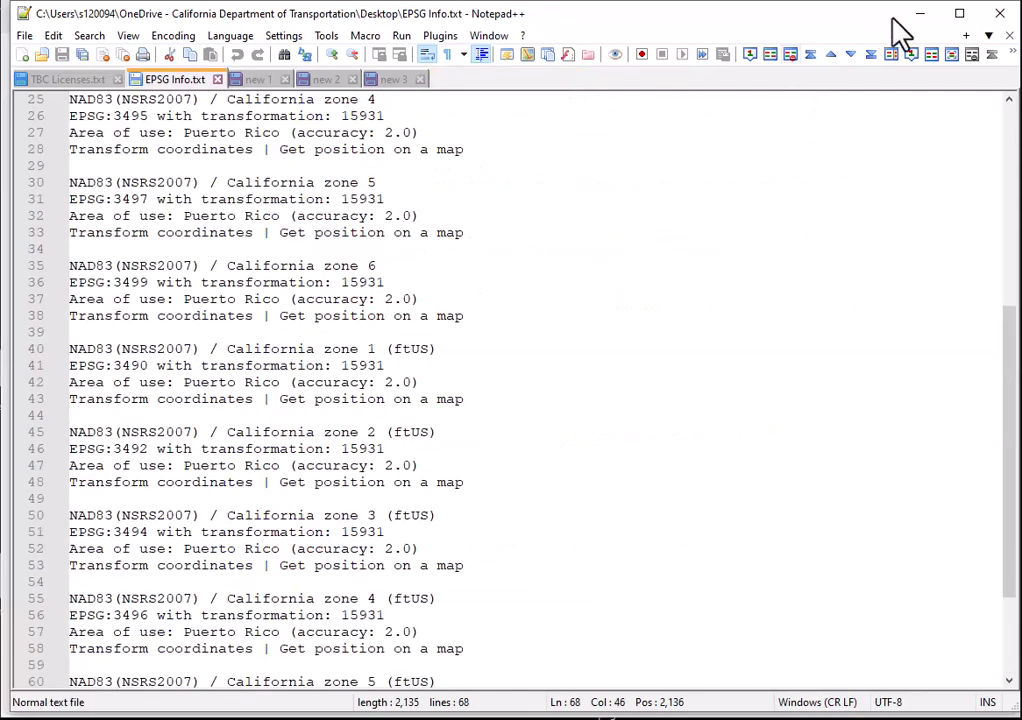
{"action": "left_click", "coordinate": [920, 15]}
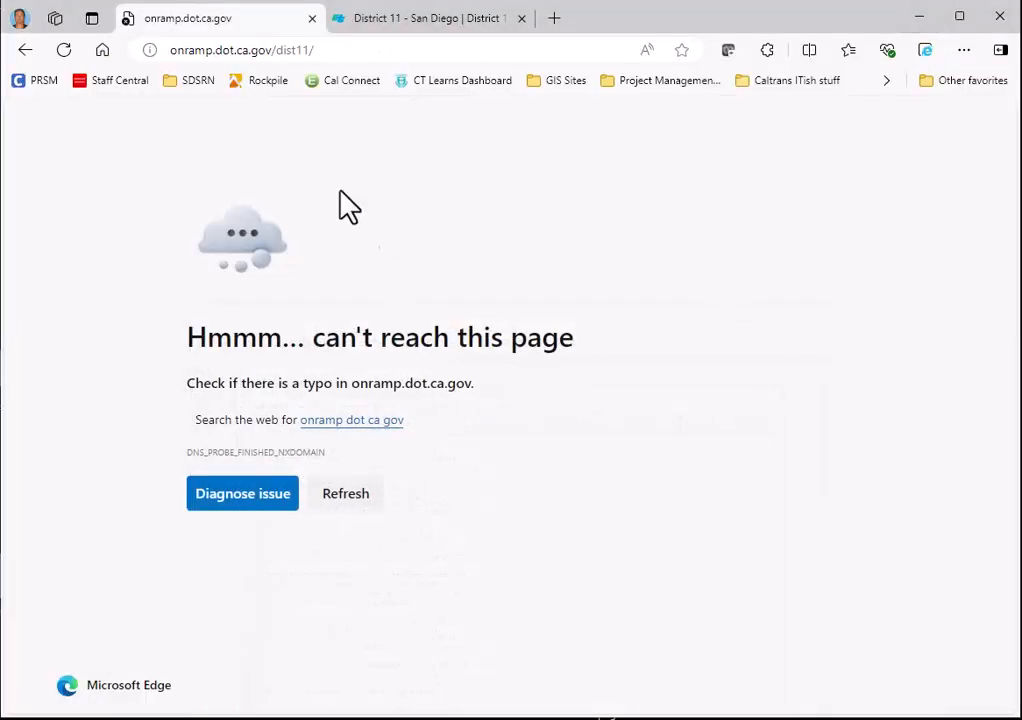
{"action": "left_click", "coordinate": [195, 82]}
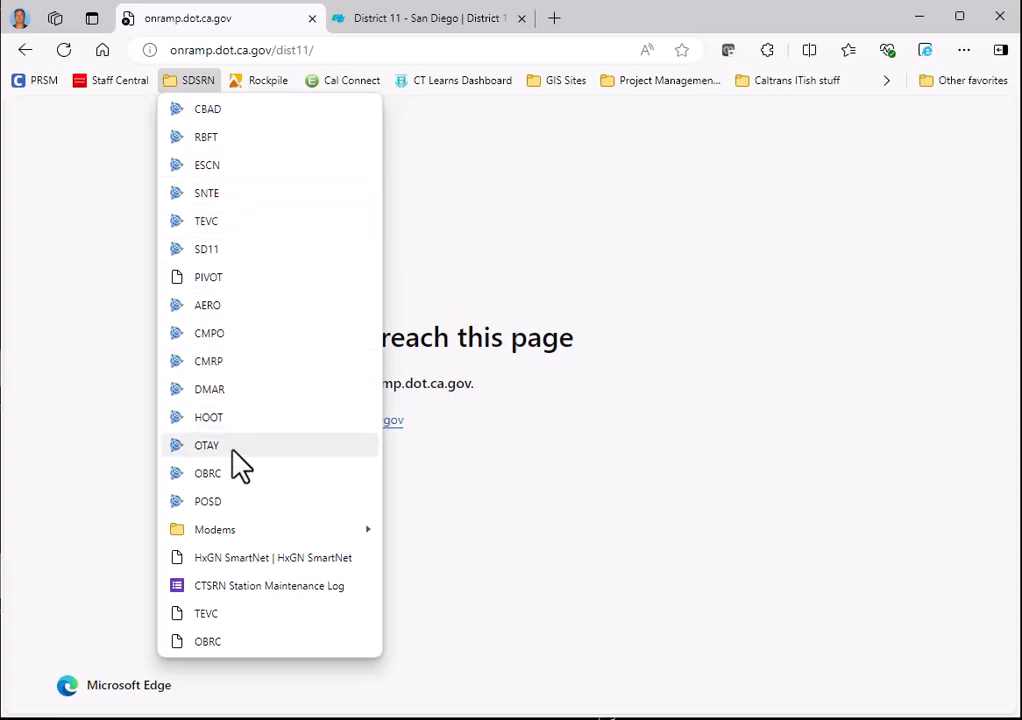
{"action": "left_click", "coordinate": [236, 473]}
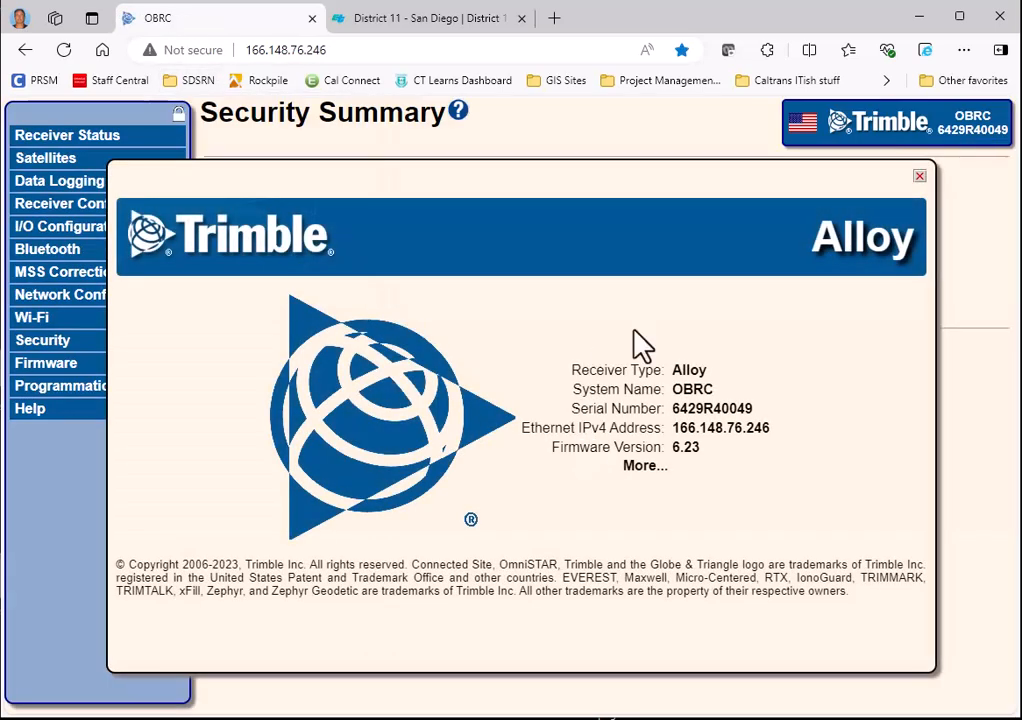
Load port 9191 at the receiver's IP address and log in to ACEmanager with the account password.
{"action": "left_click", "coordinate": [374, 49]}
{"action": "left_click", "coordinate": [392, 57]}
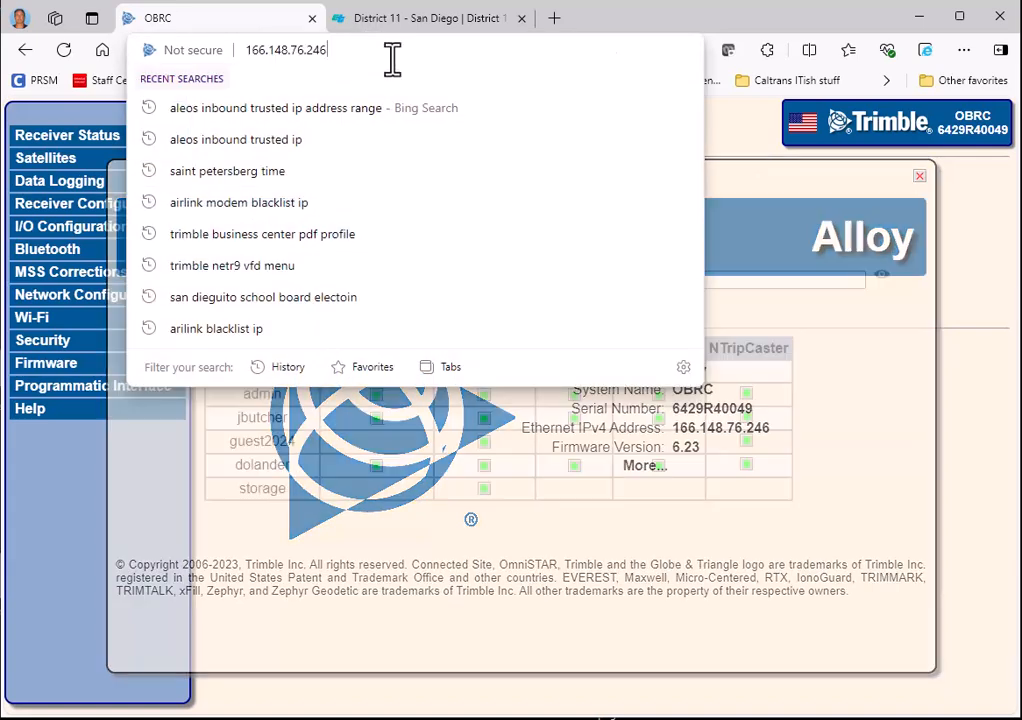
{"action": "type", "text": ":"}
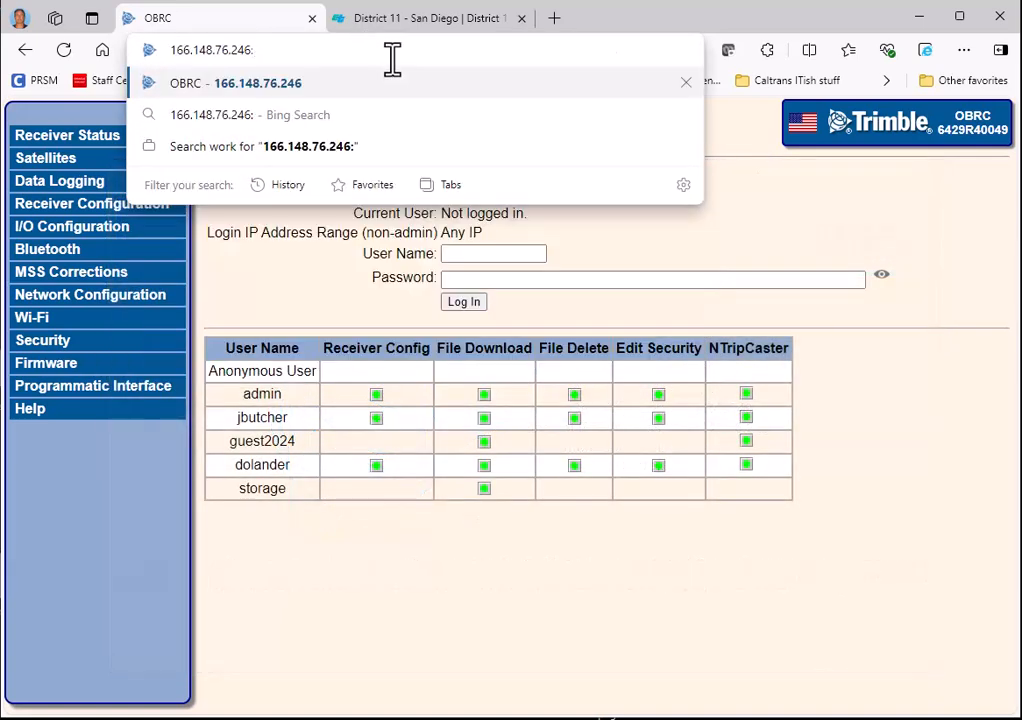
{"action": "type", "text": "9191"}
{"action": "key", "text": "Return"}
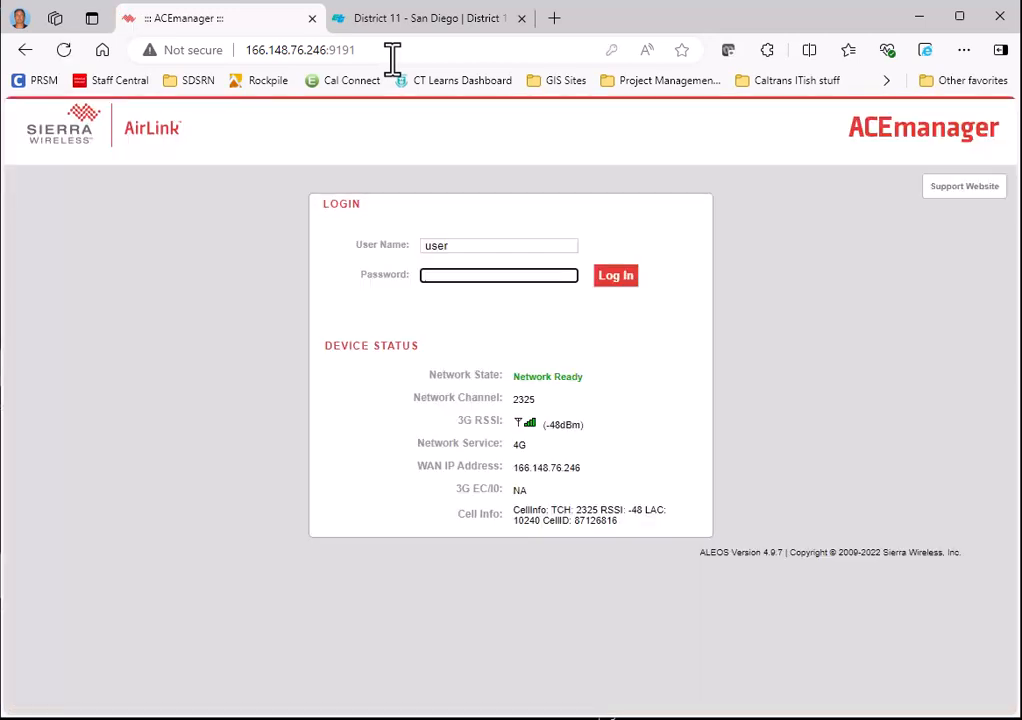
{"action": "type", "text": "**********"}
{"action": "left_click", "coordinate": [612, 280]}
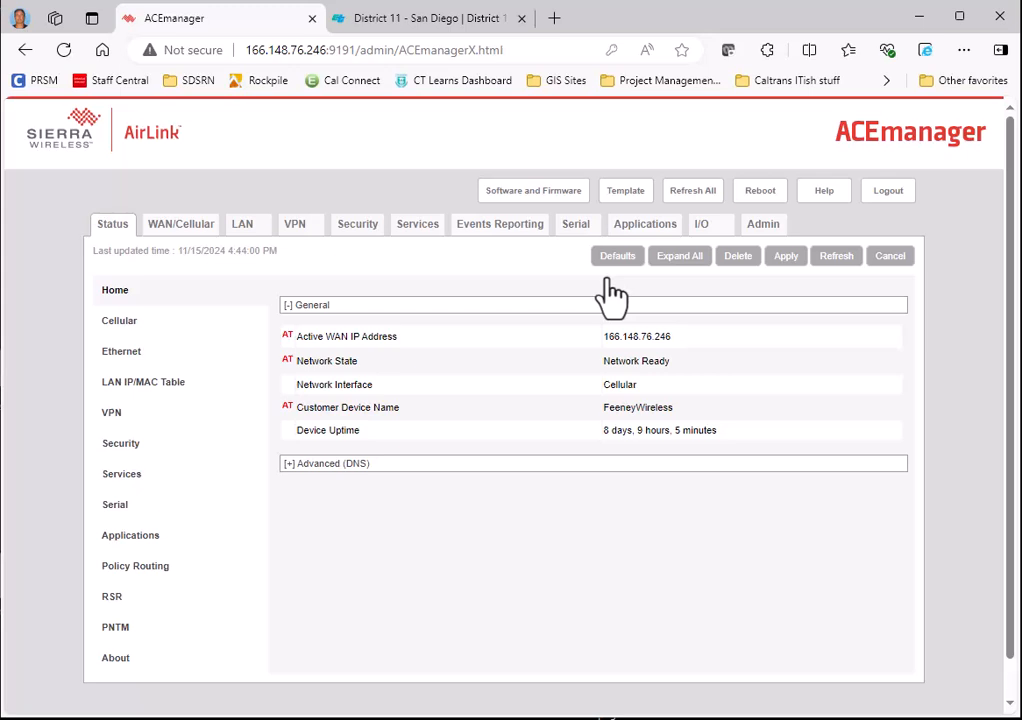
Open the Security settings for inbound trusted IPs (Friends) and add an empty inbound trusted IP range row.
{"action": "left_click", "coordinate": [366, 229]}
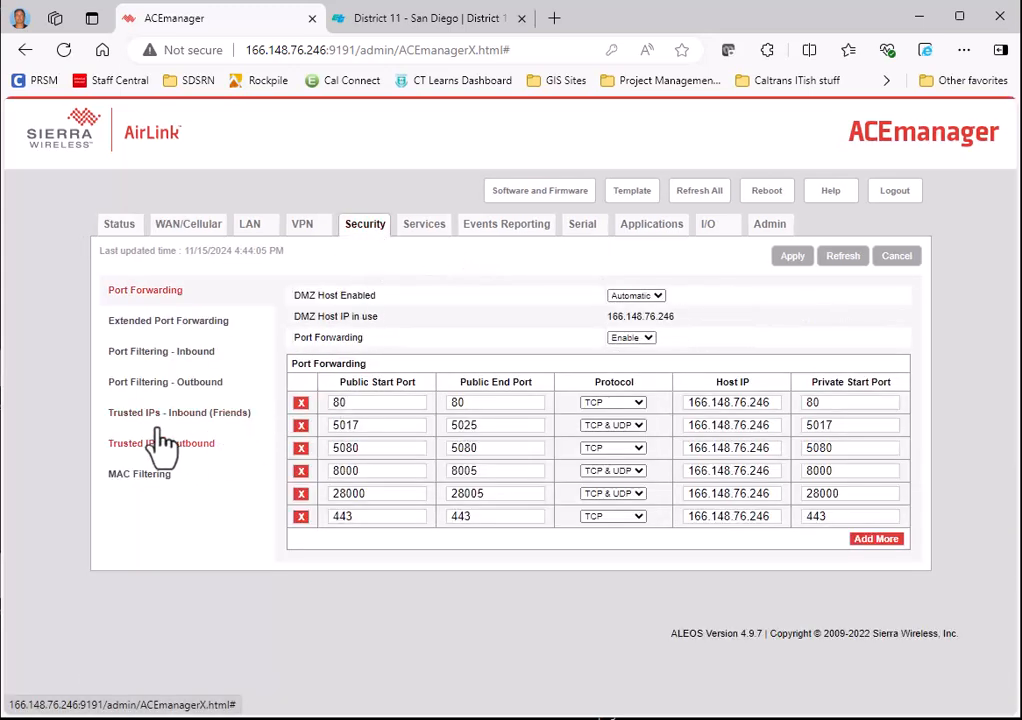
{"action": "left_click", "coordinate": [158, 418]}
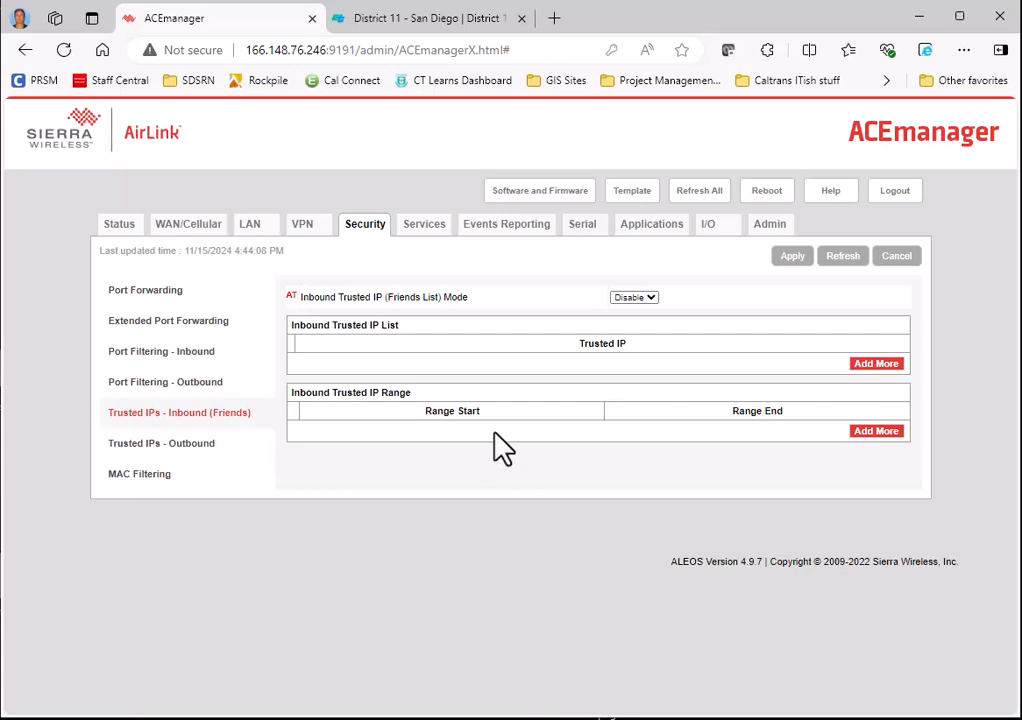
{"action": "left_click", "coordinate": [857, 437]}
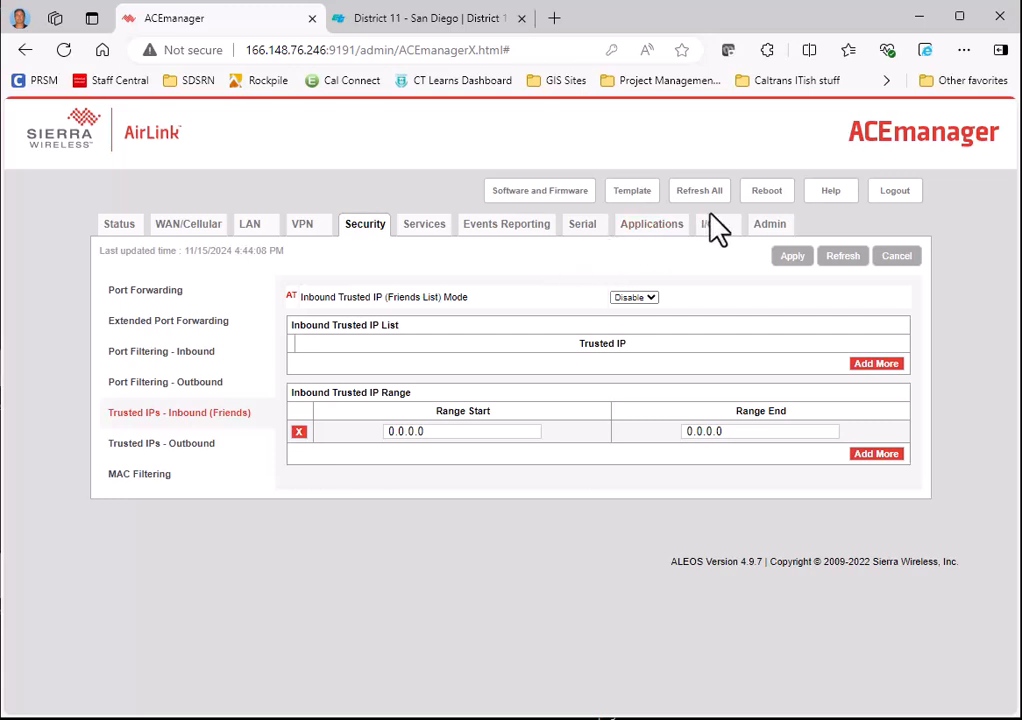
Upload TrustedIP2024-11-15.xml from the Desktop as the template configuration for the device.
{"action": "left_click", "coordinate": [632, 192]}
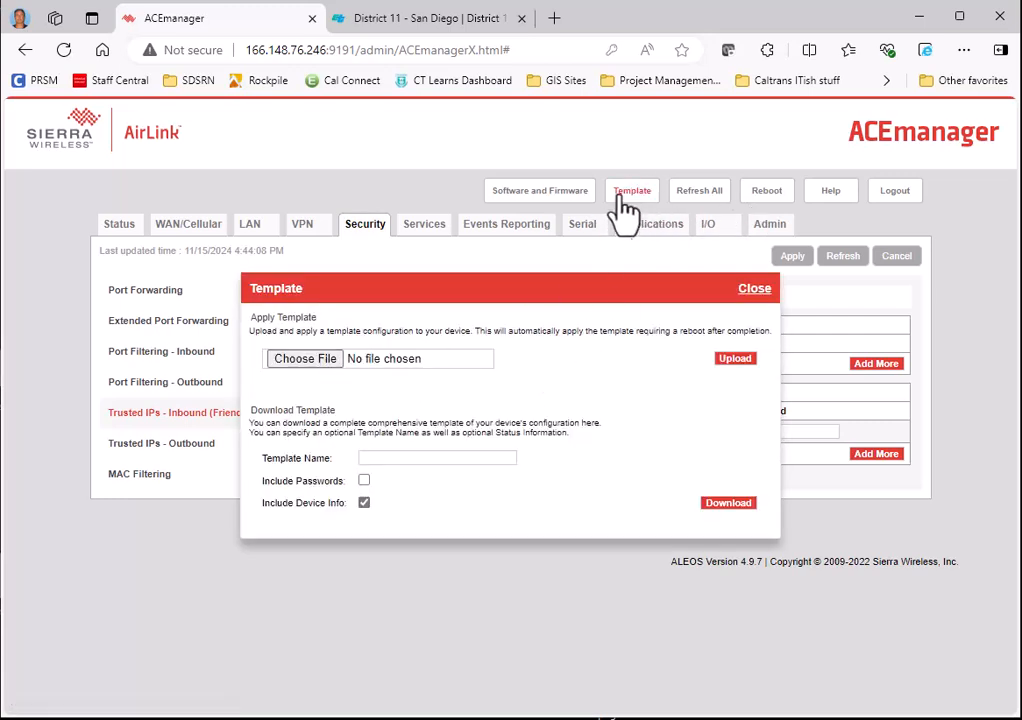
{"action": "left_click", "coordinate": [324, 360]}
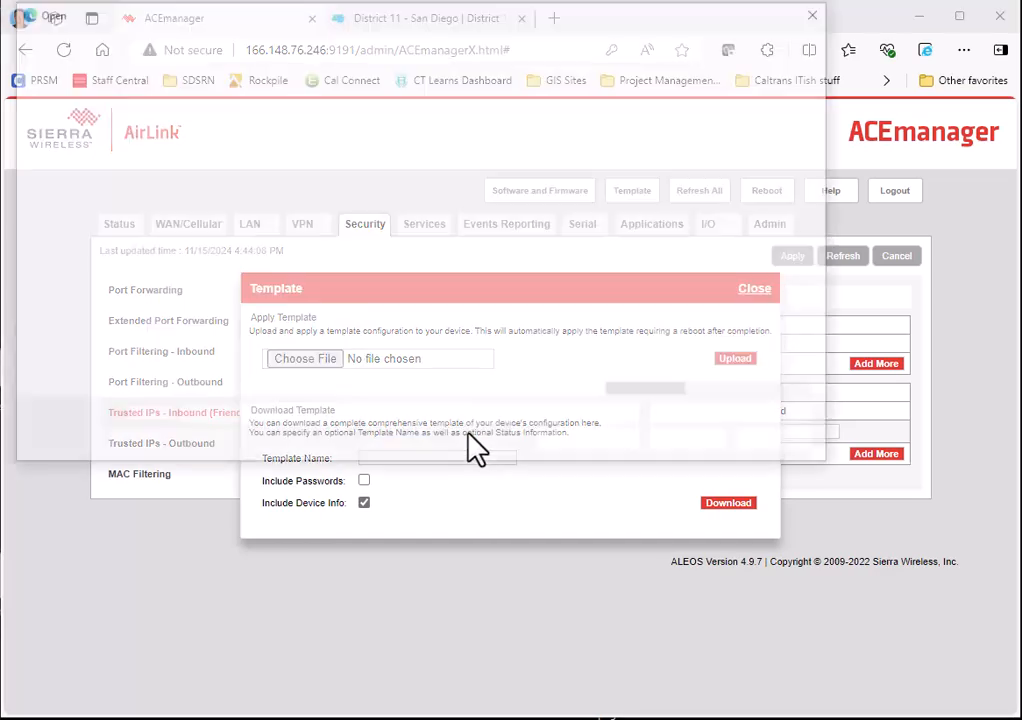
{"action": "scroll", "coordinate": [645, 335], "scroll_direction": "down", "scroll_amount": 5}
{"action": "scroll", "coordinate": [645, 350], "scroll_direction": "down", "scroll_amount": 6}
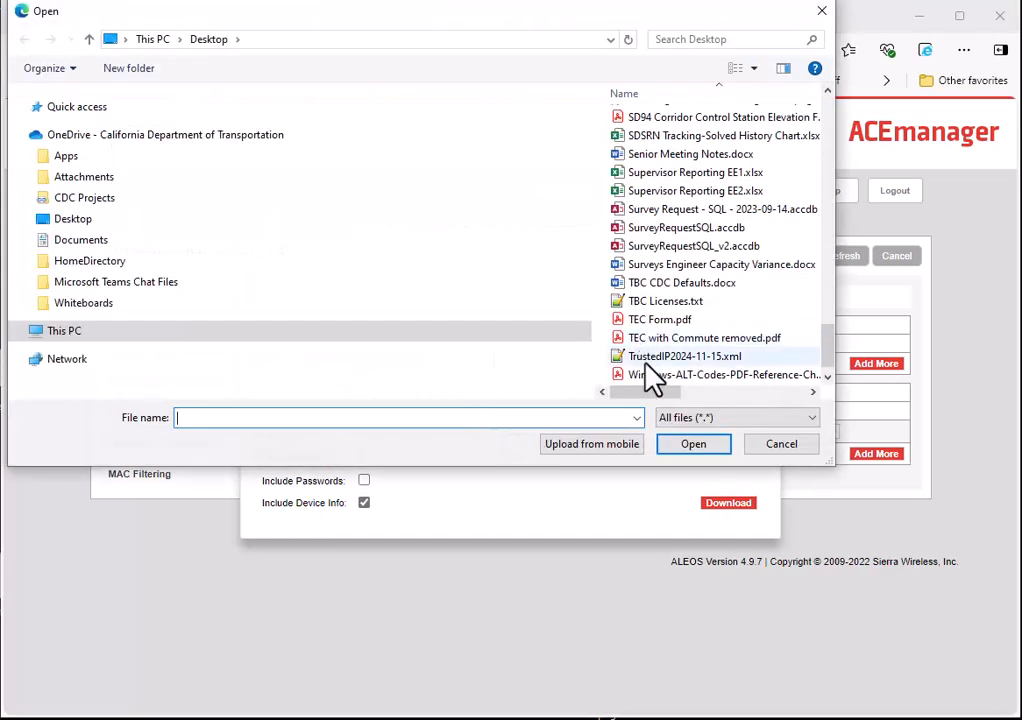
{"action": "left_click", "coordinate": [650, 338]}
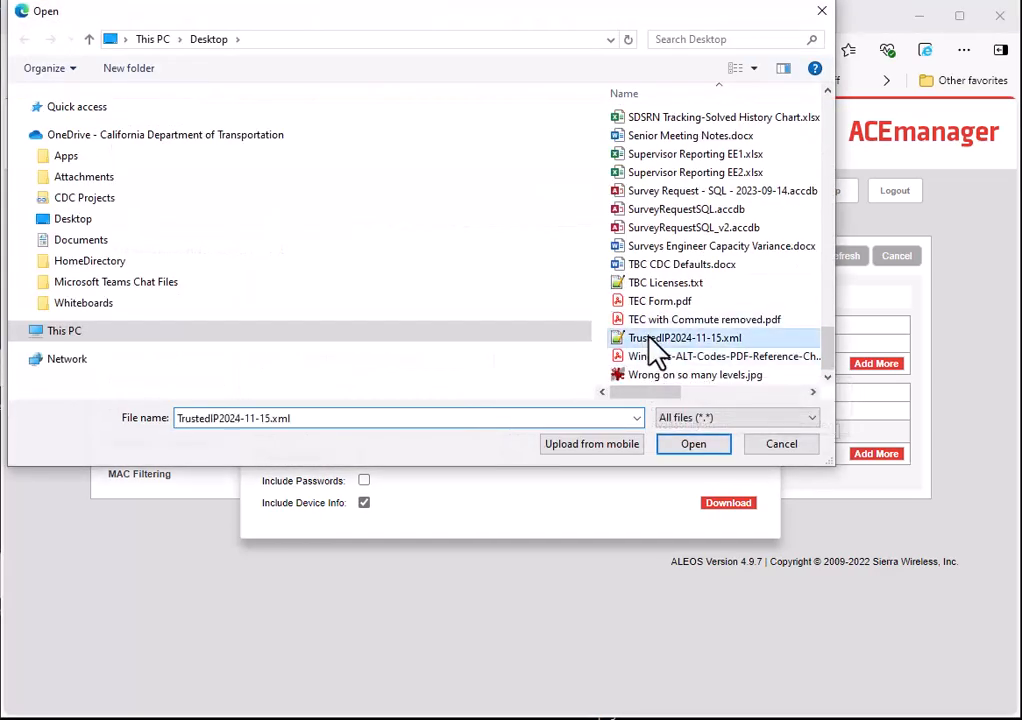
{"action": "left_click", "coordinate": [697, 446]}
{"action": "left_click", "coordinate": [738, 357]}
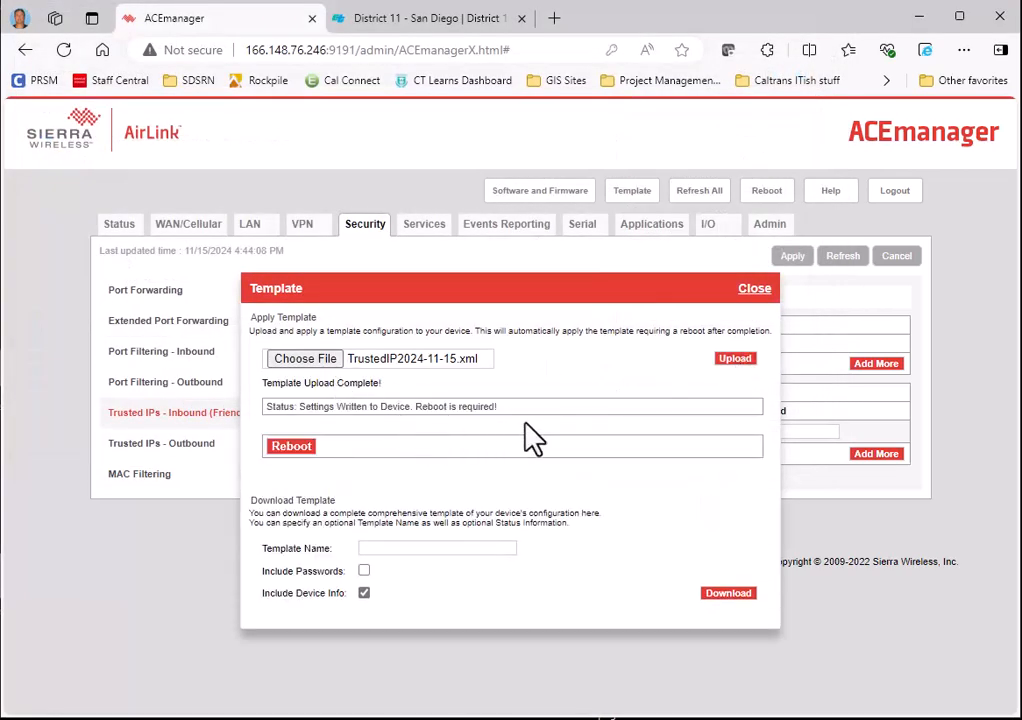
Reboot the device and log back in to ACEmanager with the saved account password.
{"action": "left_click", "coordinate": [301, 445]}
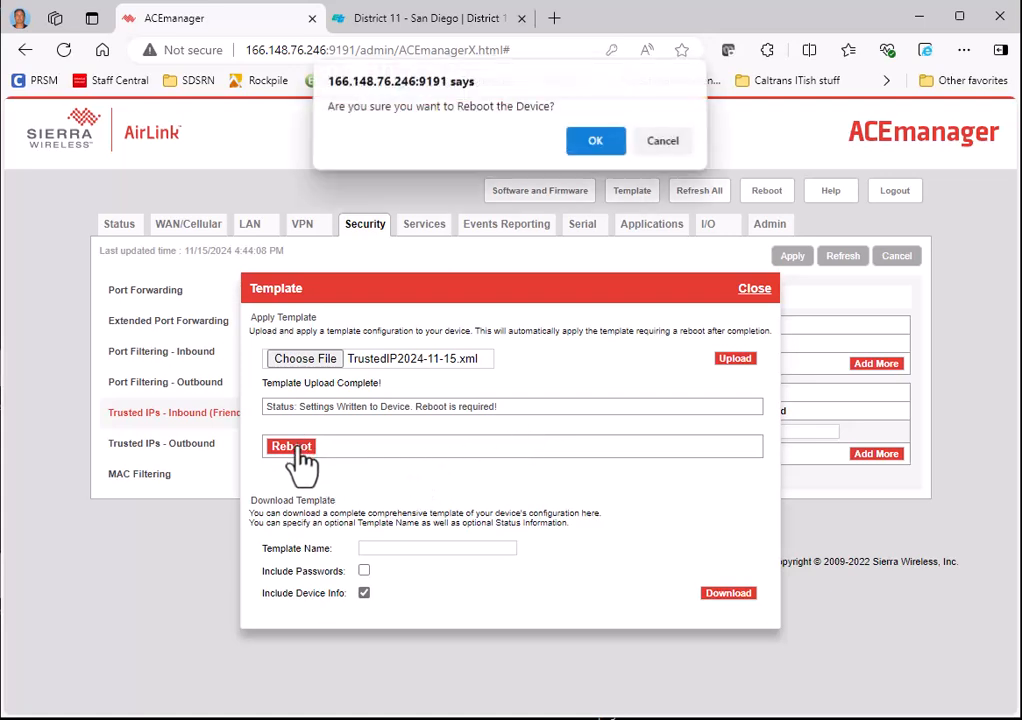
{"action": "left_click", "coordinate": [601, 150]}
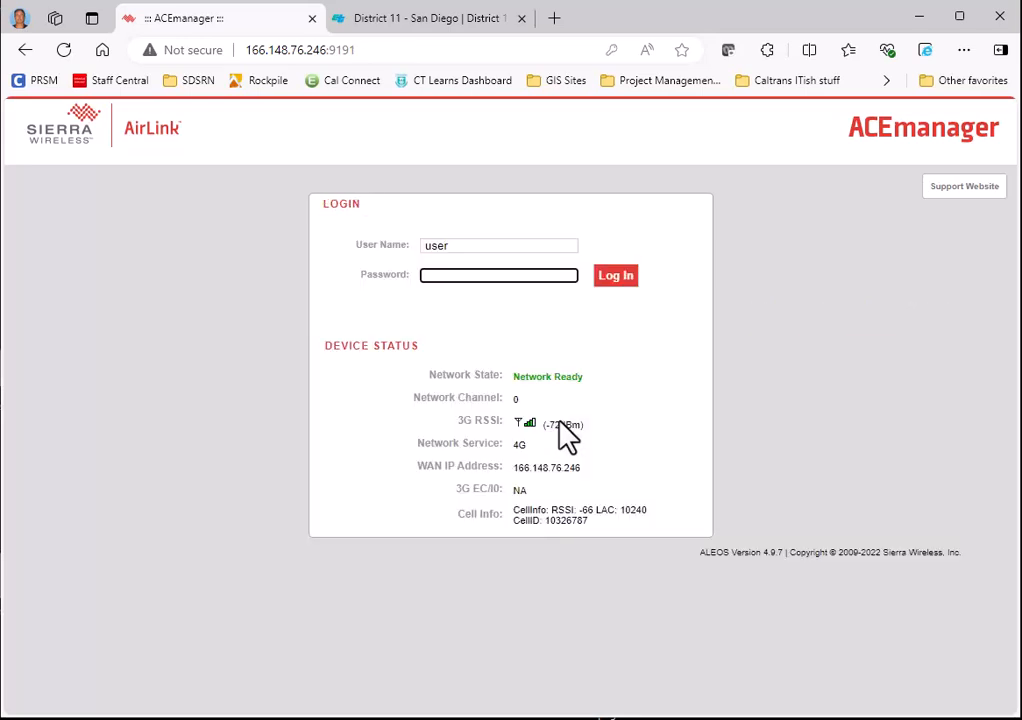
{"action": "left_click", "coordinate": [477, 276]}
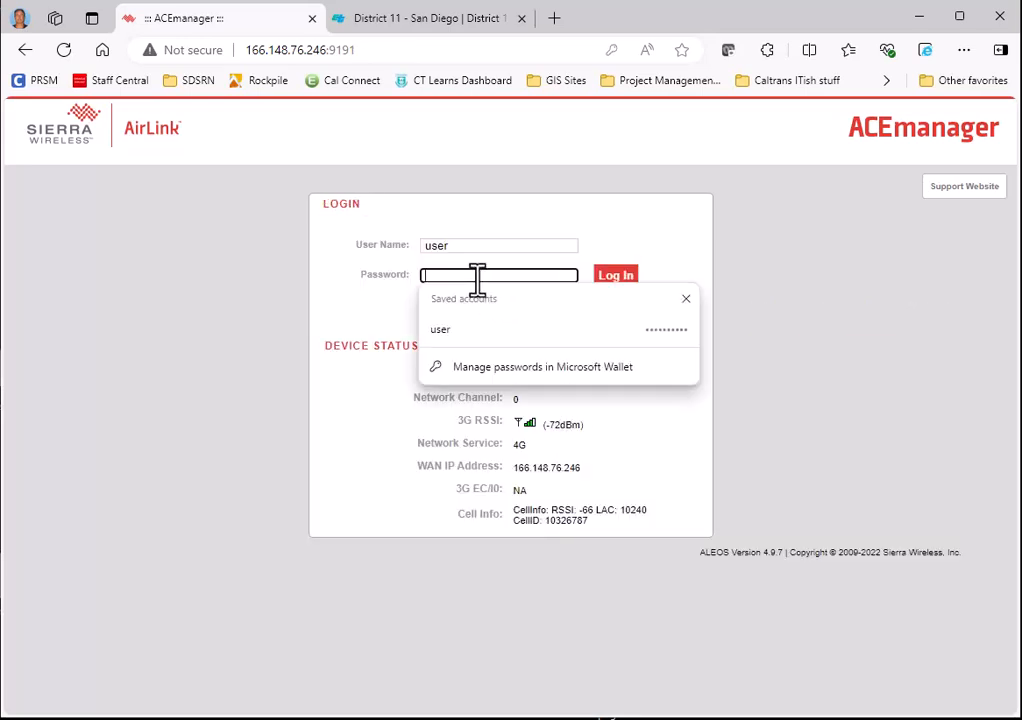
{"action": "left_click", "coordinate": [450, 330]}
{"action": "left_click", "coordinate": [614, 276]}
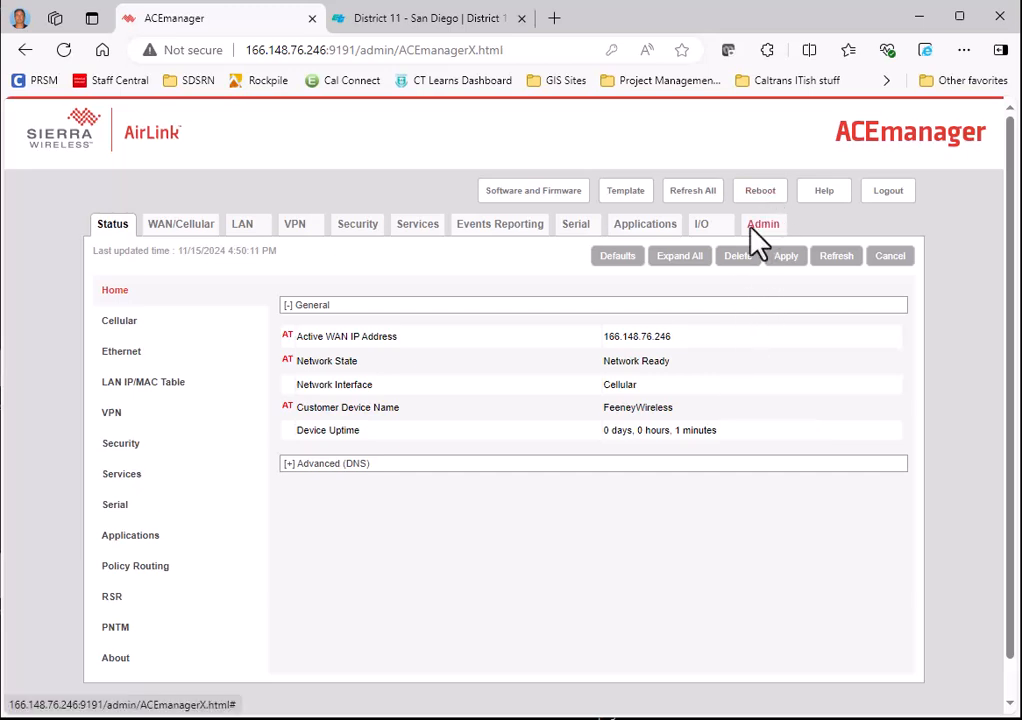
Open the Security settings for inbound trusted IPs (Friends) and review the trusted IP list and IP ranges.
{"action": "left_click", "coordinate": [368, 226]}
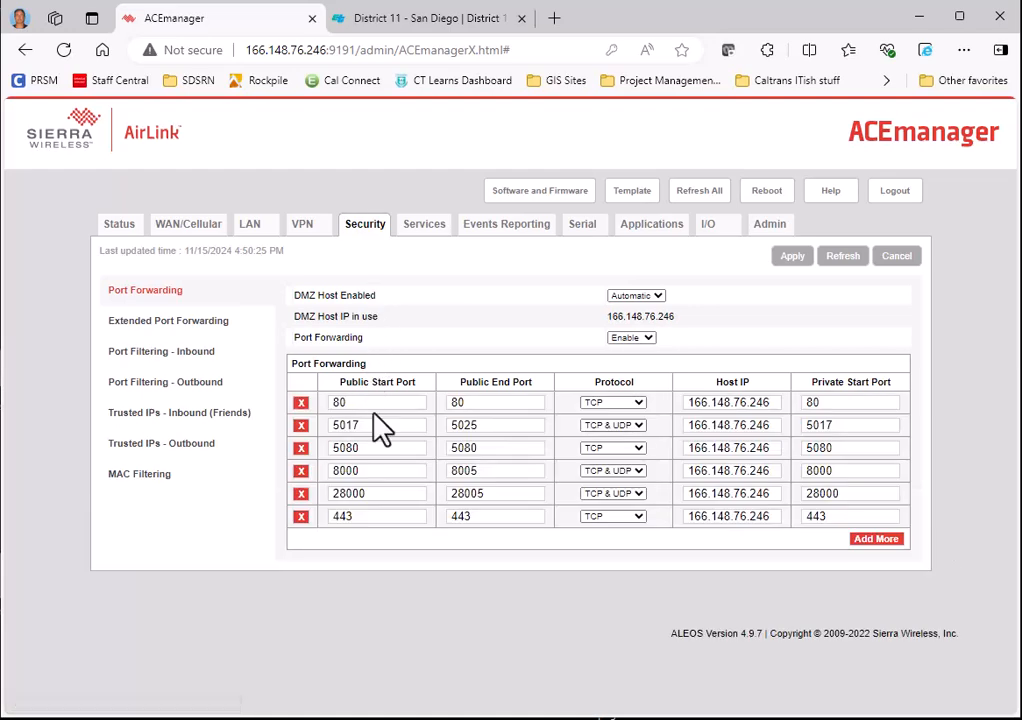
{"action": "left_click", "coordinate": [190, 418]}
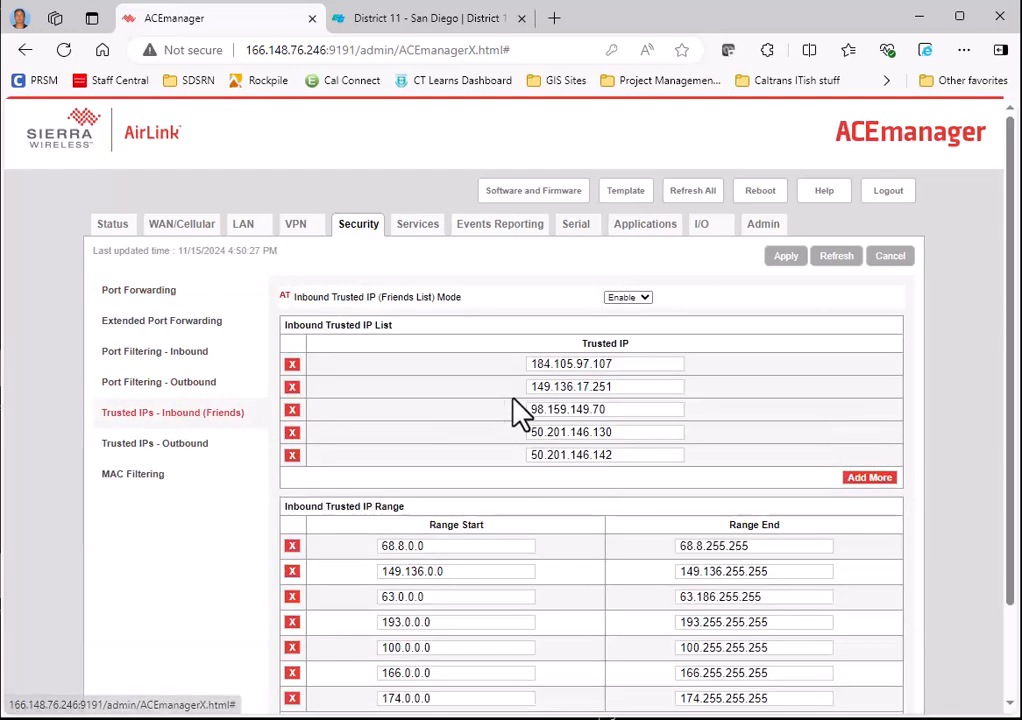
{"action": "scroll", "coordinate": [520, 400], "scroll_direction": "down", "scroll_amount": 2}
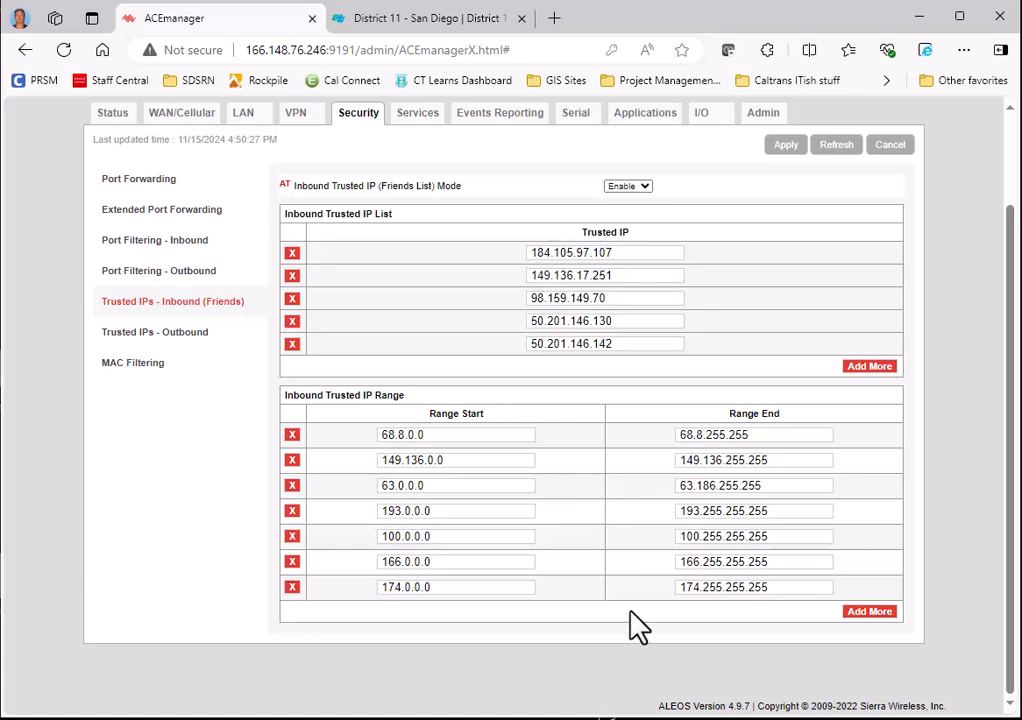
{"action": "scroll", "coordinate": [737, 588], "scroll_direction": "up", "scroll_amount": 2}
{"action": "scroll", "coordinate": [739, 577], "scroll_direction": "down", "scroll_amount": 2}
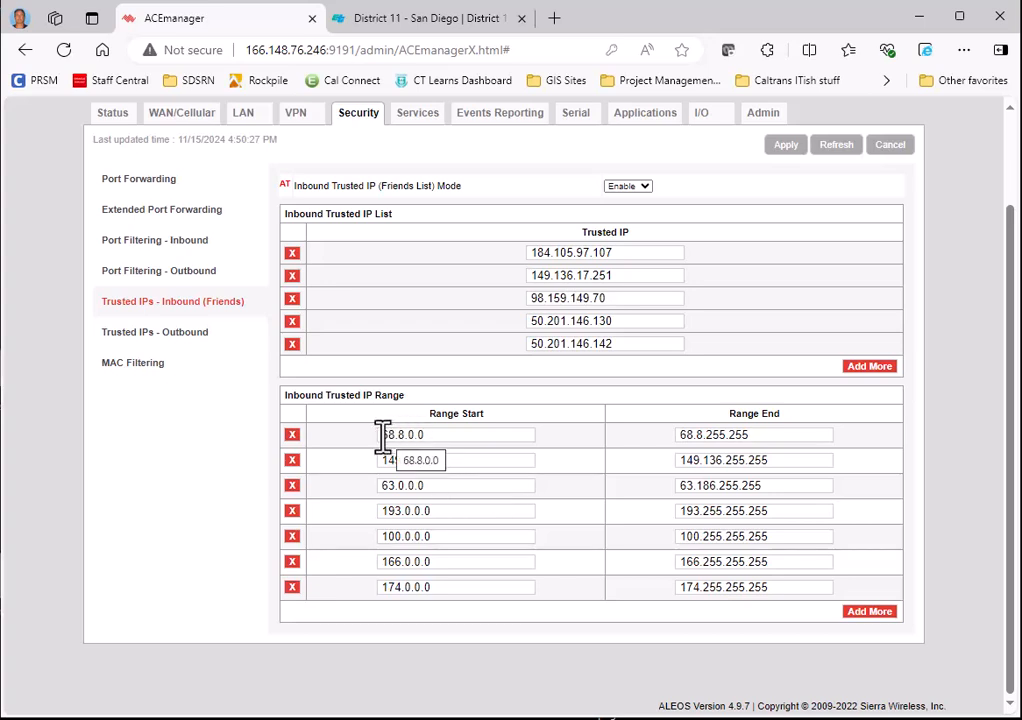
Examine the start and end addresses of the first inbound trusted IP range.
{"action": "left_click", "coordinate": [440, 434]}
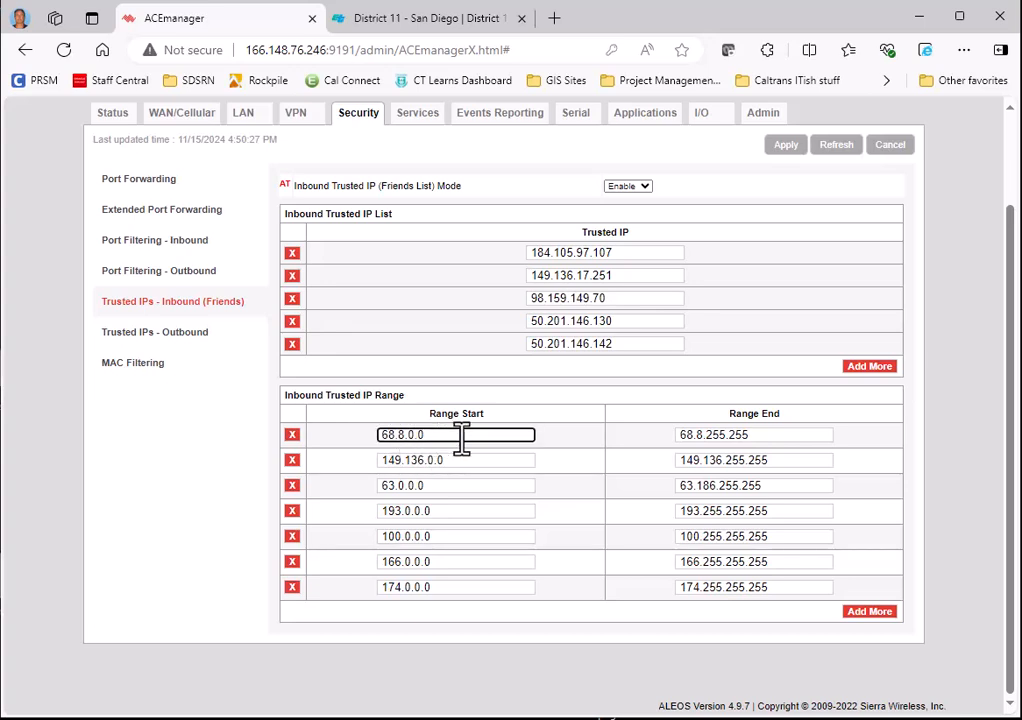
{"action": "mouse_move", "coordinate": [407, 438]}
{"action": "left_mouse_down"}
{"action": "mouse_move", "coordinate": [383, 439]}
{"action": "mouse_move", "coordinate": [410, 437]}
{"action": "left_mouse_up"}
{"action": "left_click_drag", "start_coordinate": [430, 435], "coordinate": [381, 435]}
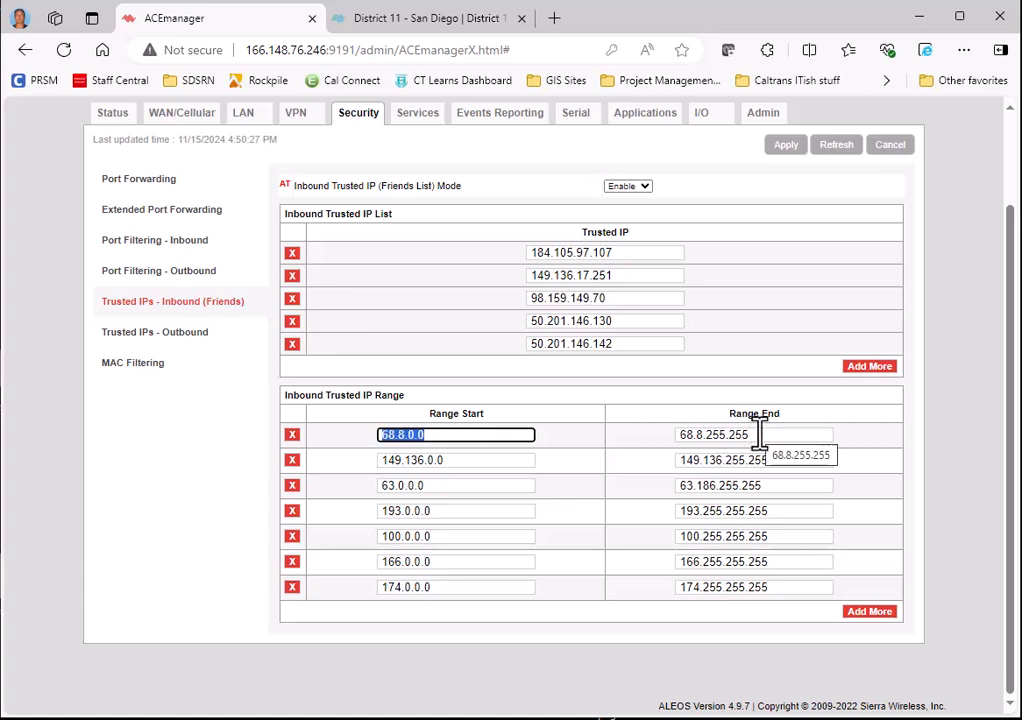
{"action": "left_click_drag", "start_coordinate": [760, 437], "coordinate": [662, 449]}
{"action": "left_click", "coordinate": [453, 432]}
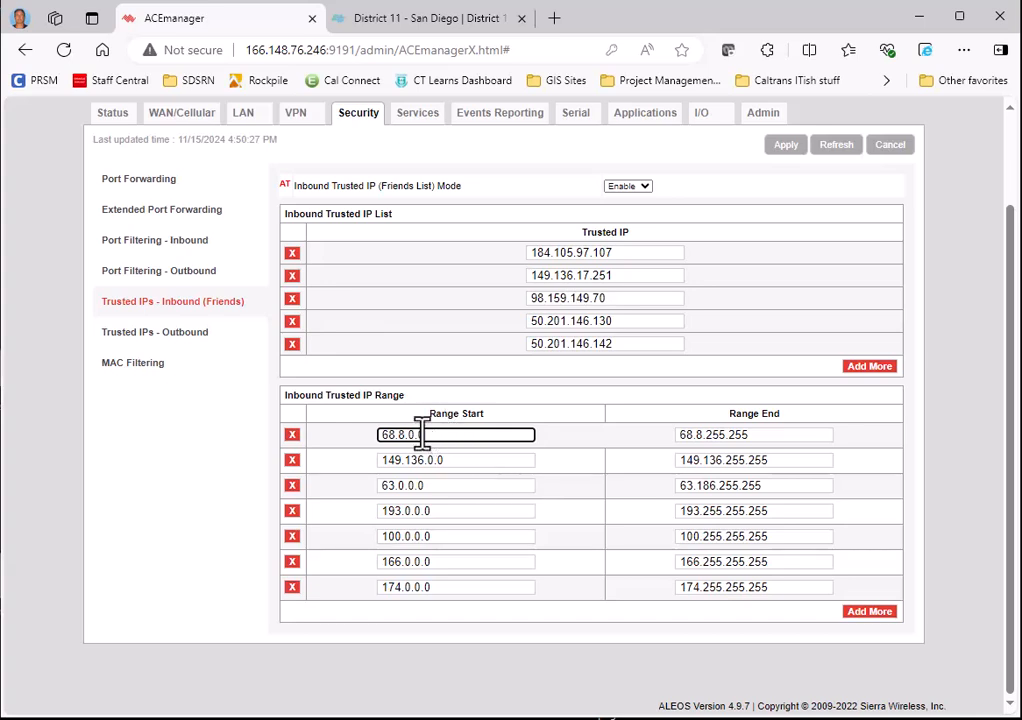
{"action": "left_click", "coordinate": [748, 437]}
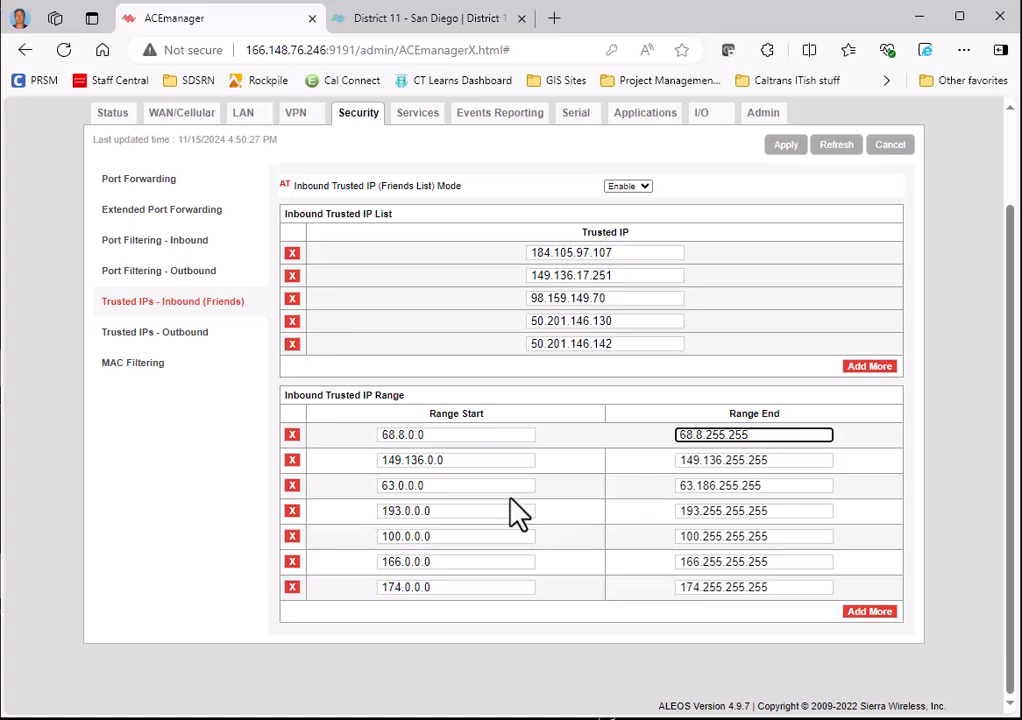
{"action": "left_click", "coordinate": [600, 416]}
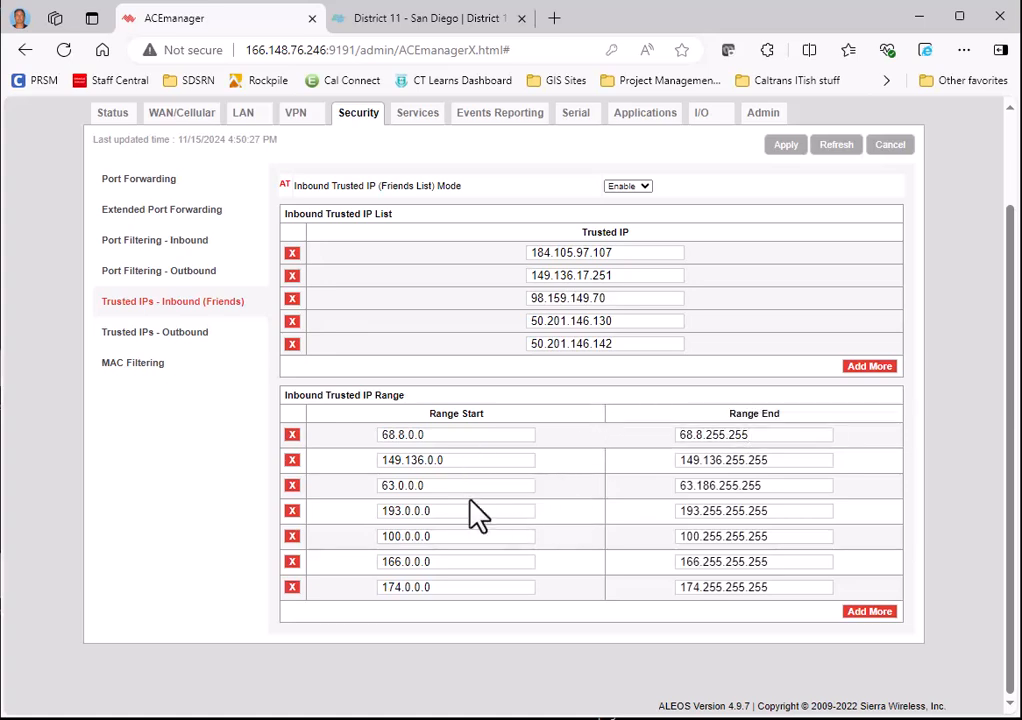
Examine the start addresses of the third, fourth and sixth inbound trusted IP ranges.
{"action": "left_click_drag", "start_coordinate": [383, 487], "coordinate": [440, 488]}
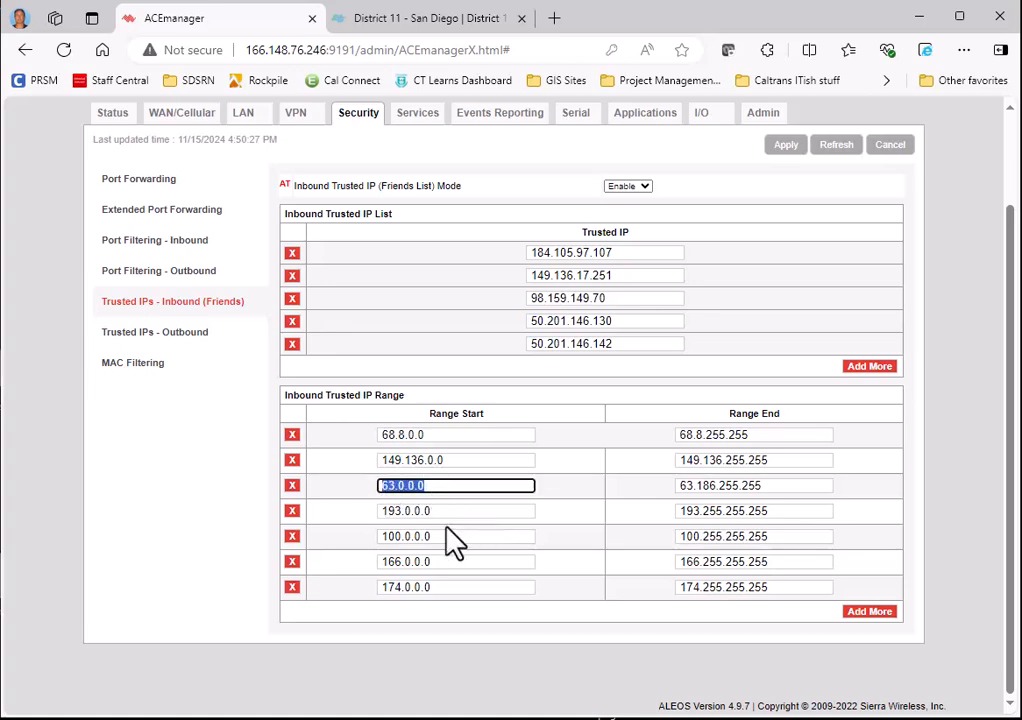
{"action": "left_click_drag", "start_coordinate": [443, 511], "coordinate": [358, 522]}
{"action": "left_click", "coordinate": [395, 512]}
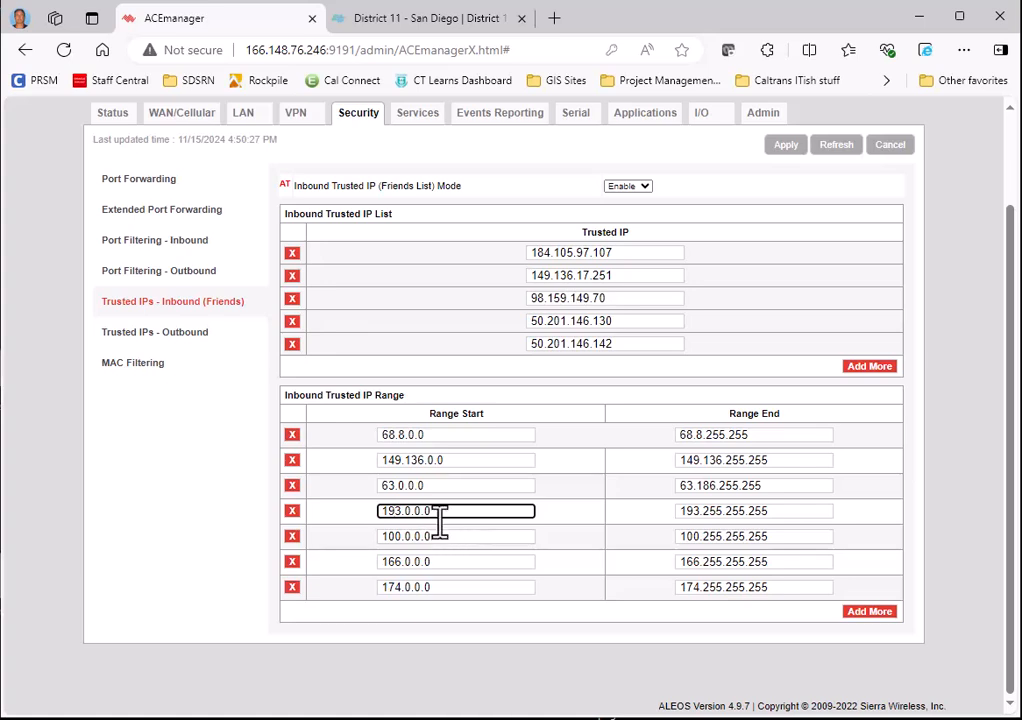
{"action": "left_click", "coordinate": [459, 515]}
{"action": "left_click", "coordinate": [408, 561]}
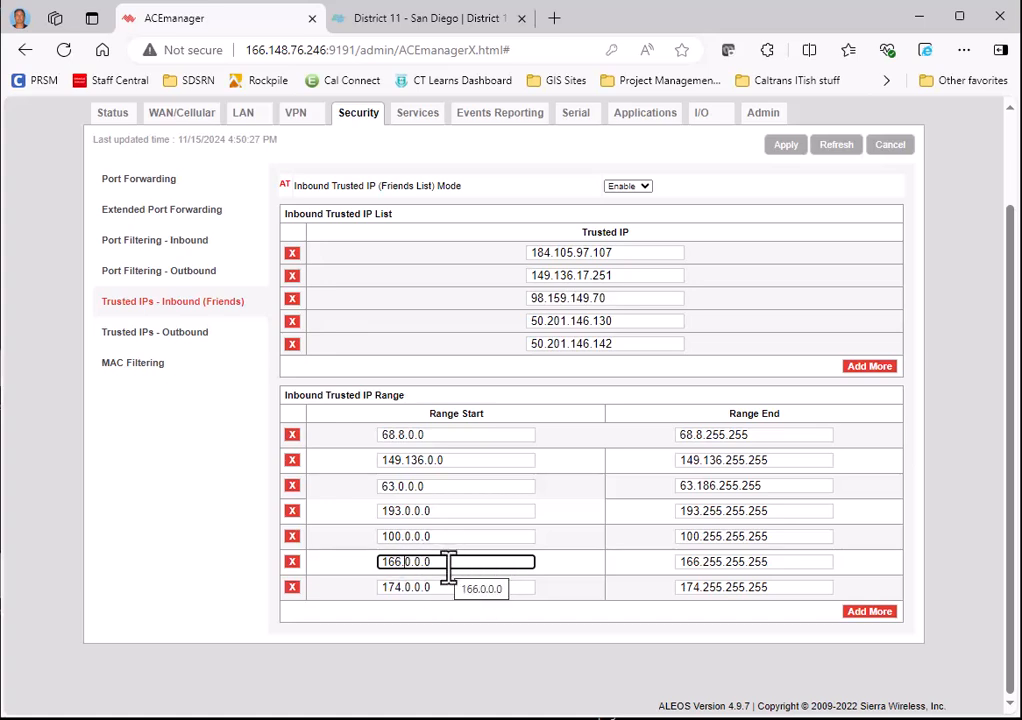
{"action": "left_click", "coordinate": [573, 540]}
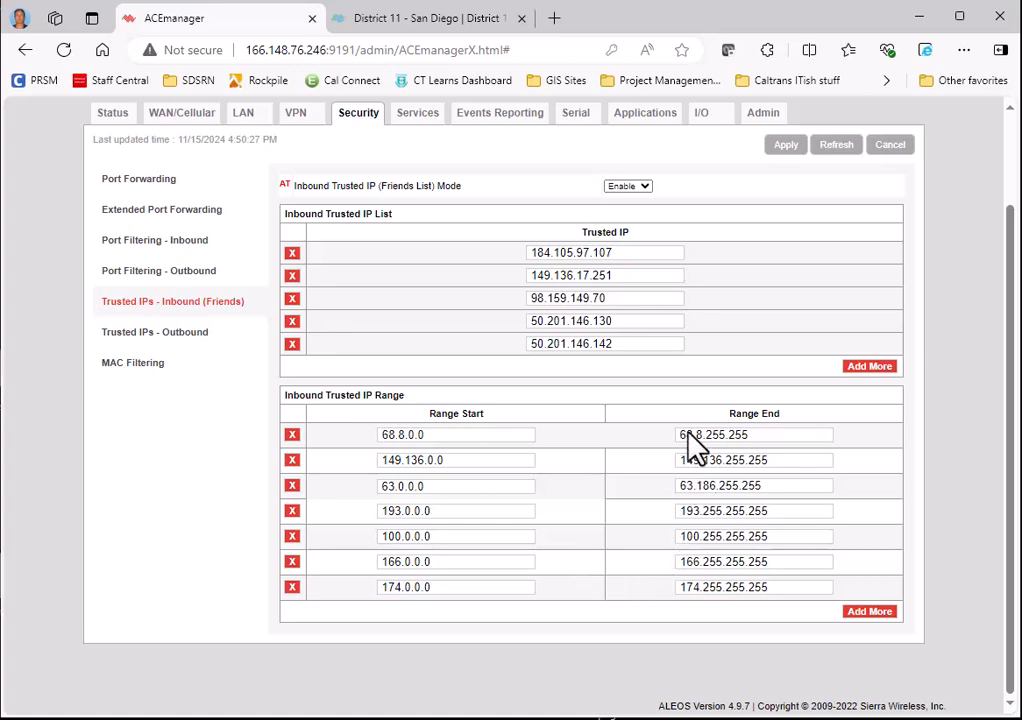